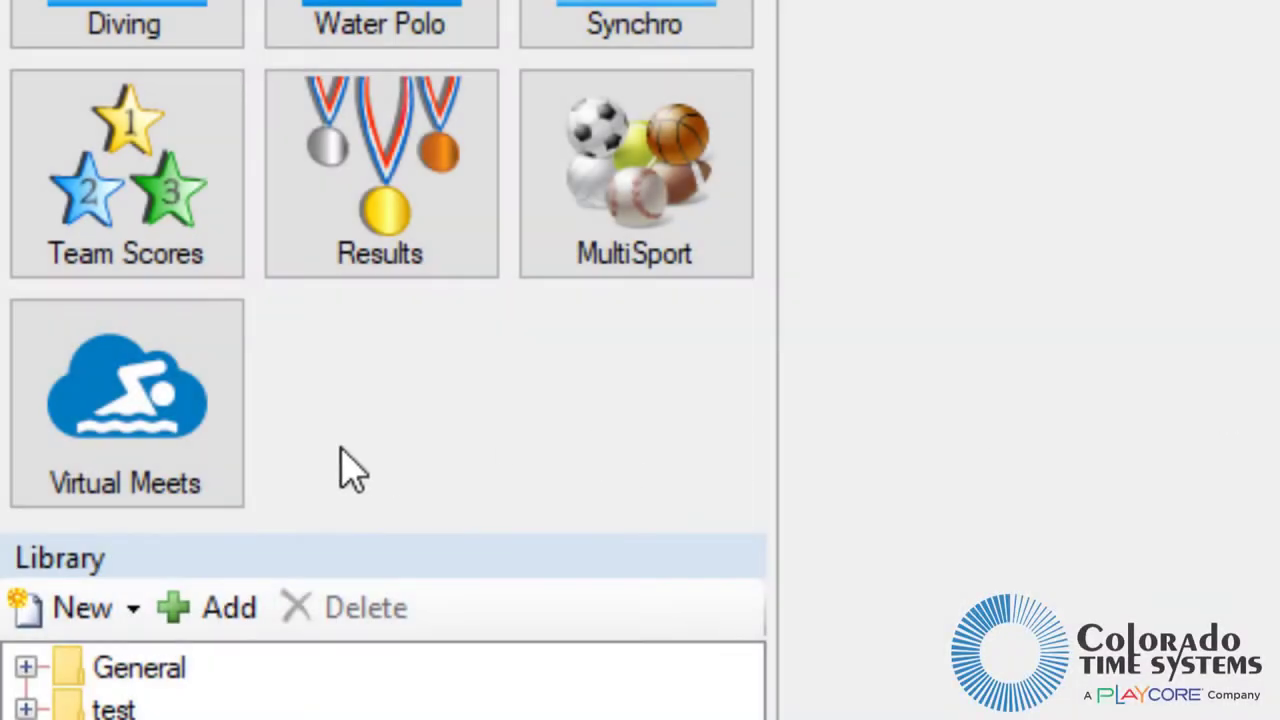
- Open the Virtual Meets panel from the CTS Display Plus toolbar
click(110, 425)
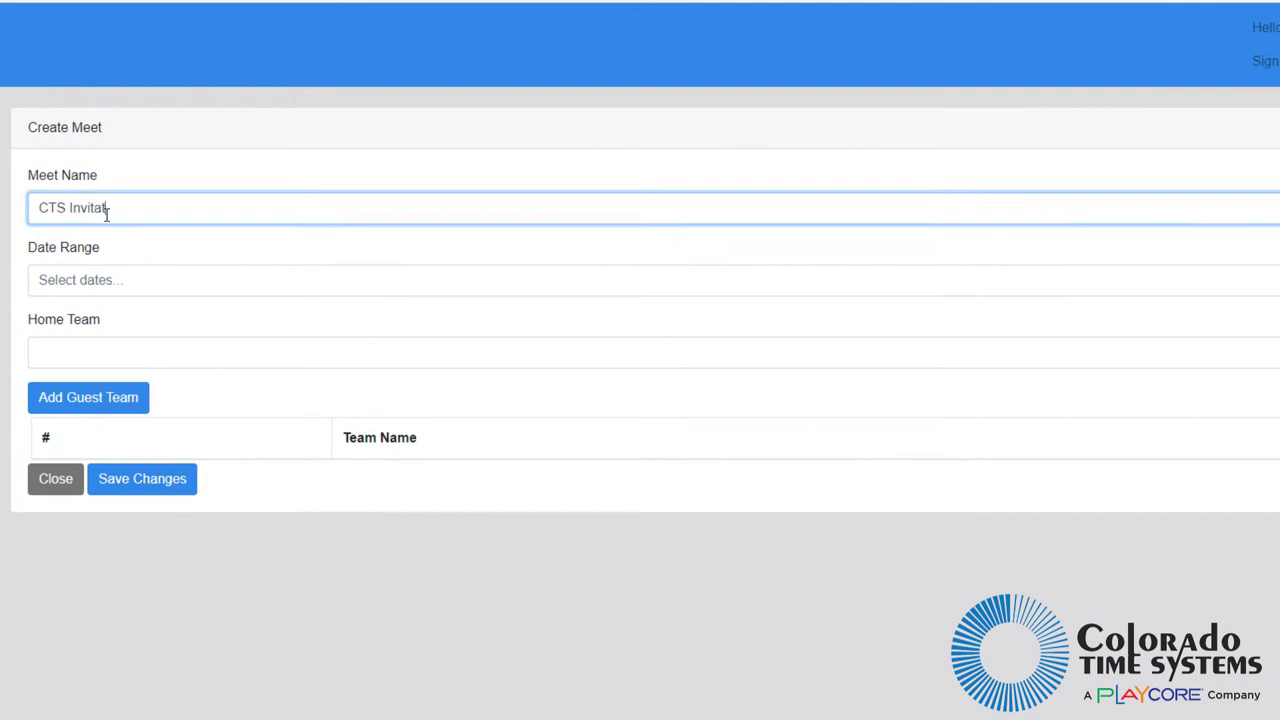
- Complete the Meet Name field so it reads 'CTS Invitational'
text(al)
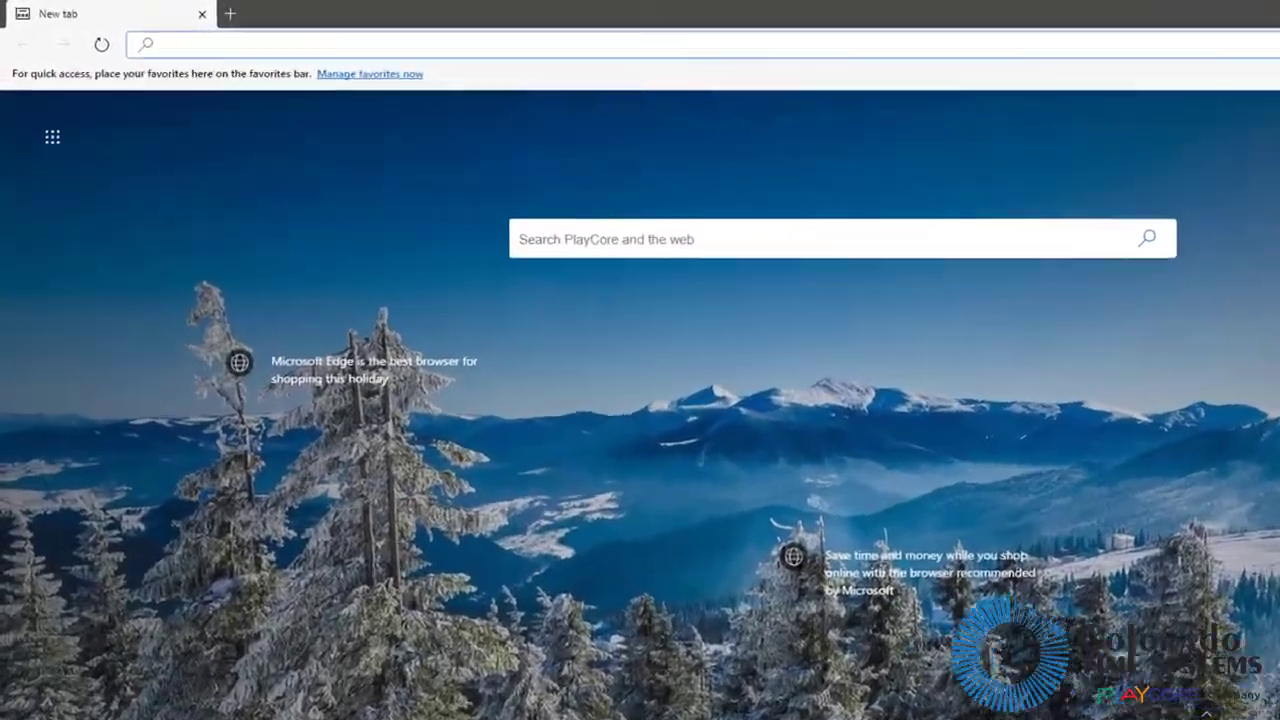
- Enter virtualmeets.coloradotime.com in the new tab's address bar
text(vir)
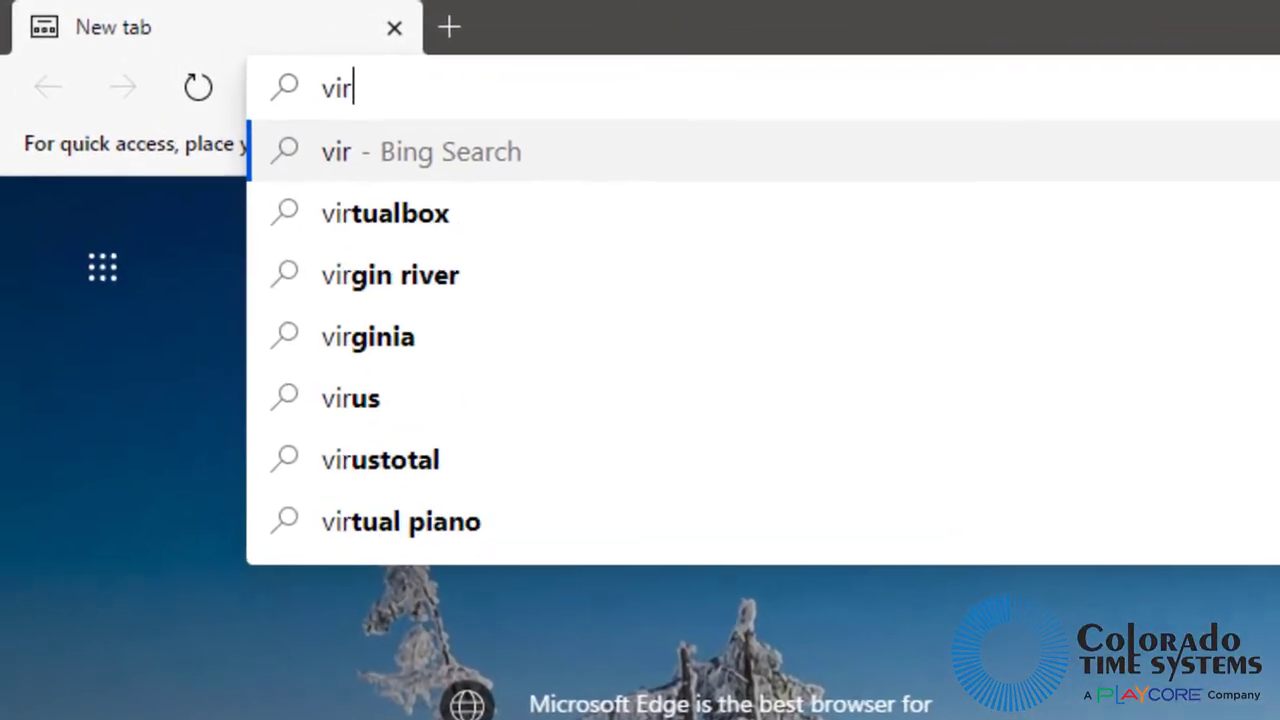
text(tual)
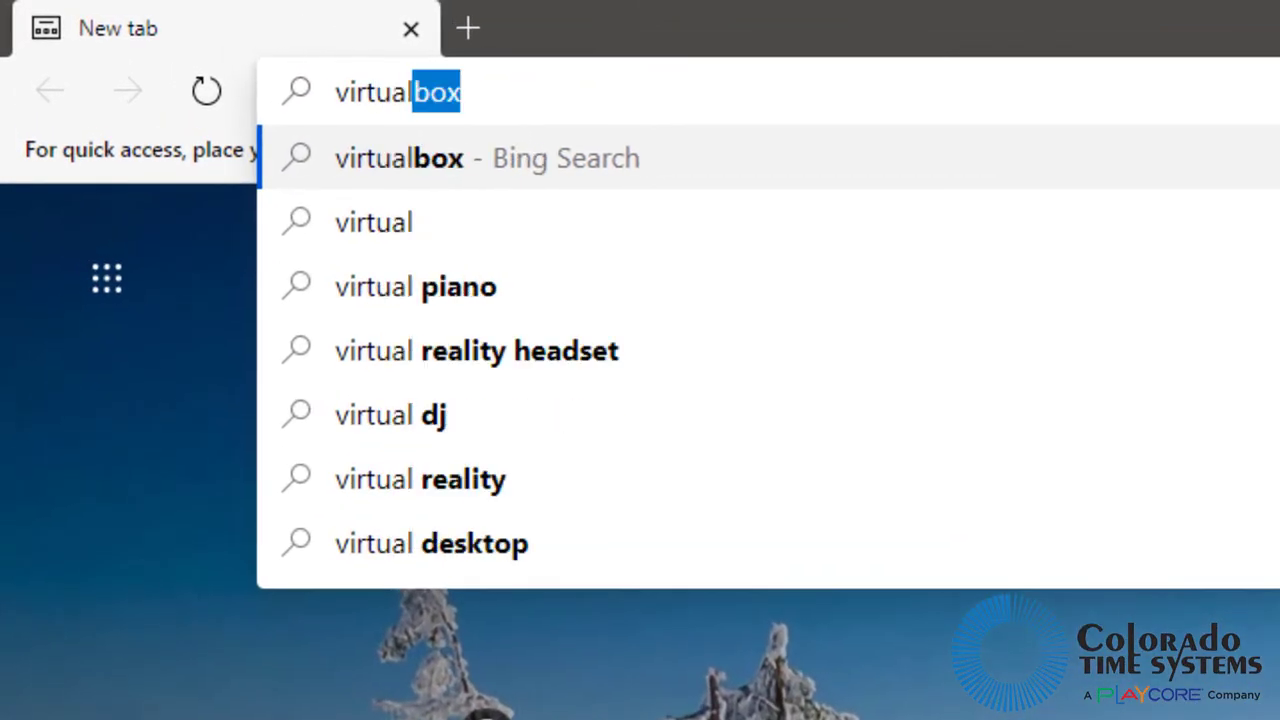
text(meets.colora)
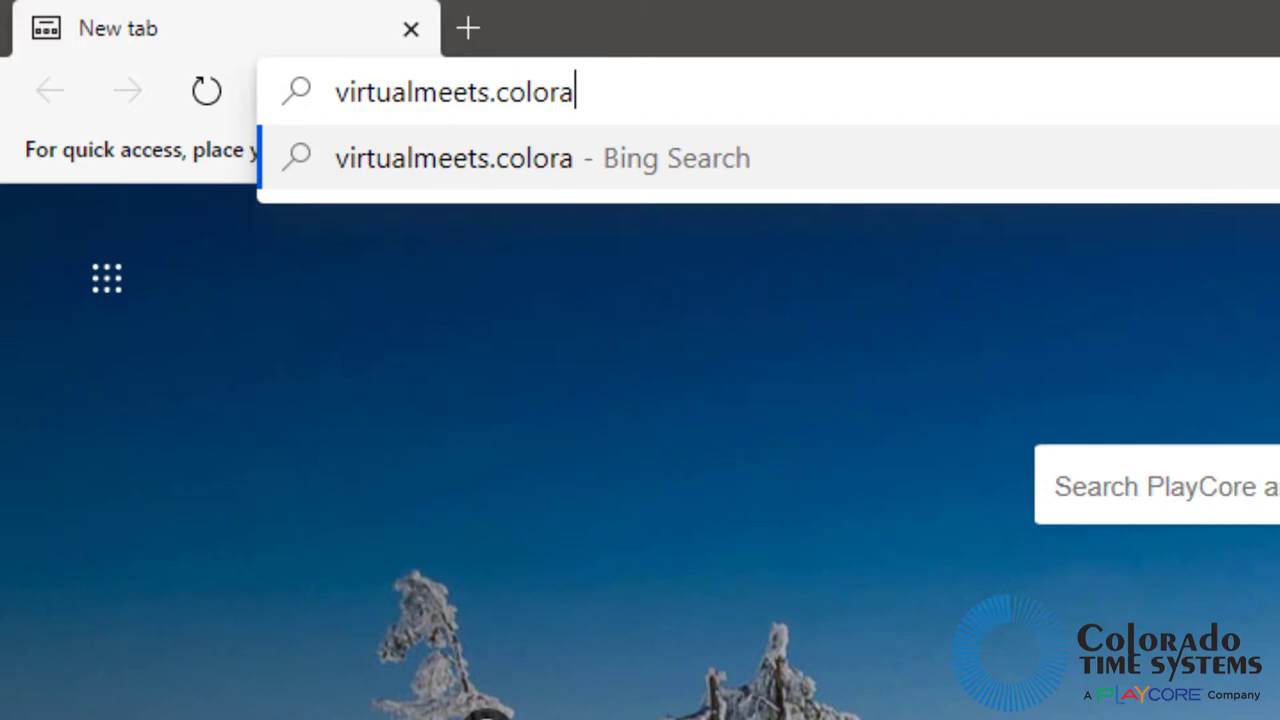
text(dotime.com)
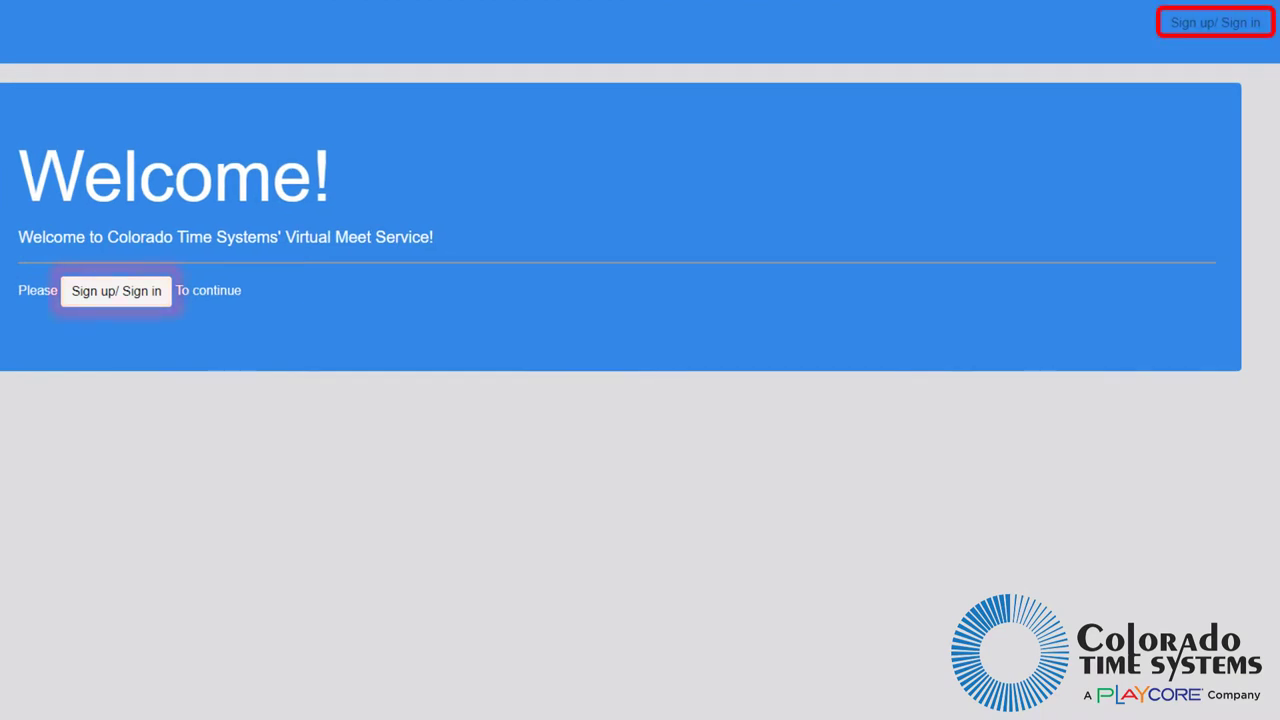
- Go to Sign up/Sign in and choose 'Sign up now' for a new account
click(115, 291)
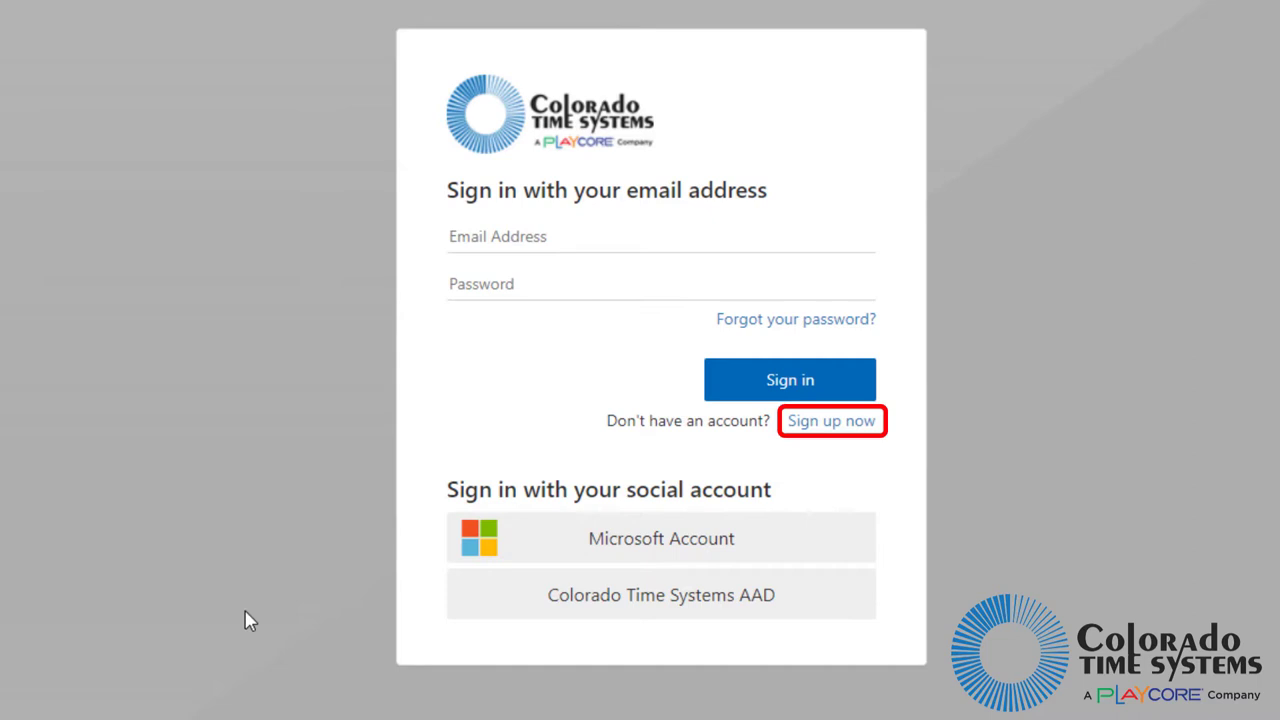
click(826, 425)
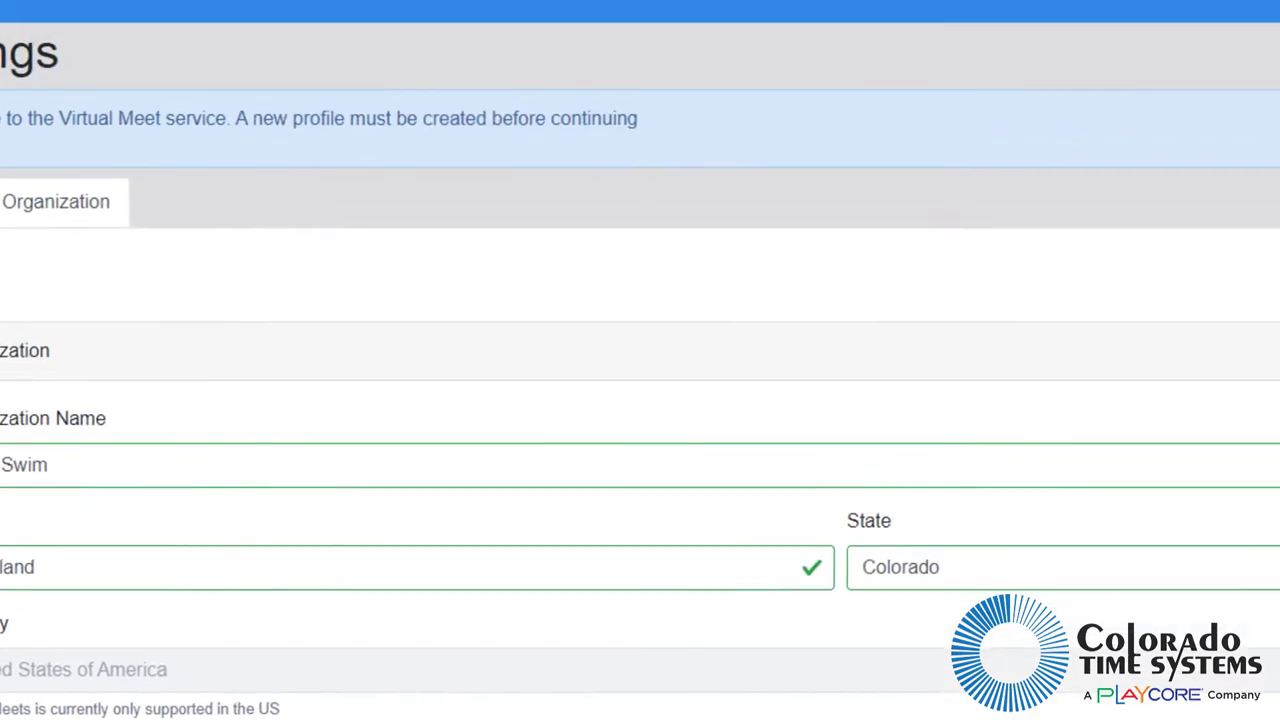
- Add a team named Turtles to the CTS Swim organization and save it
click(123, 622)
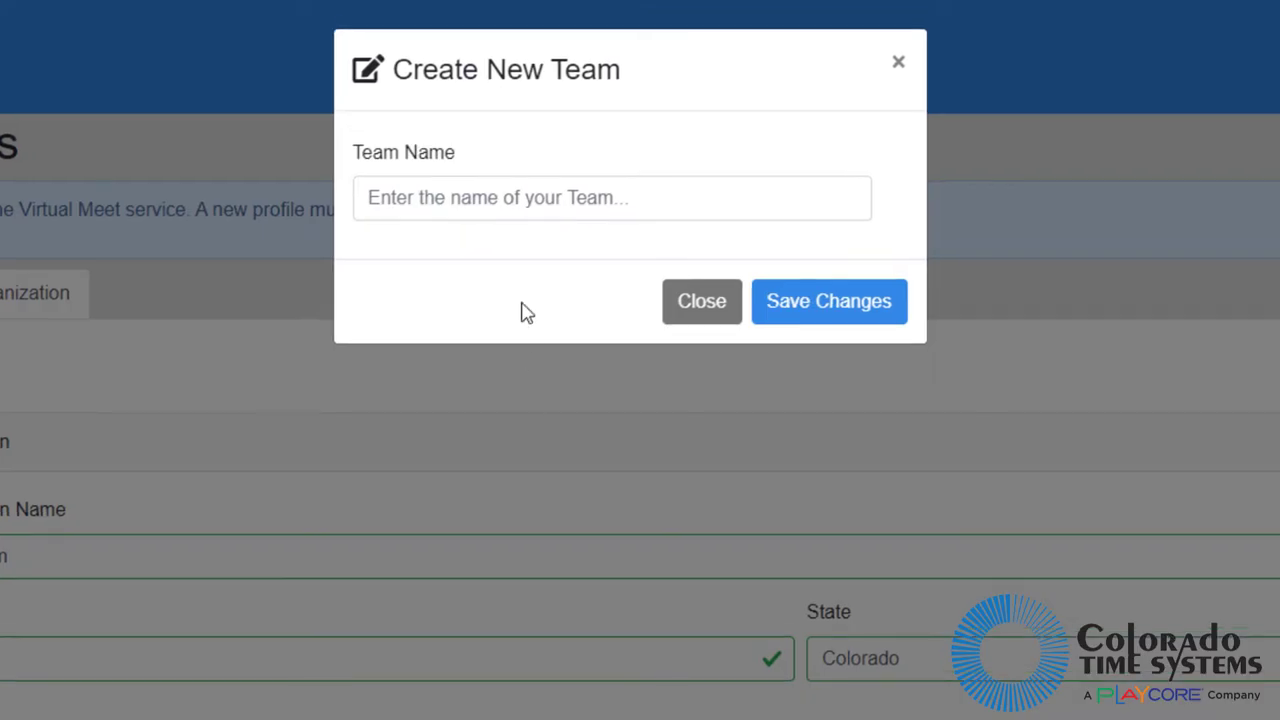
click(478, 201)
text(Turtles)
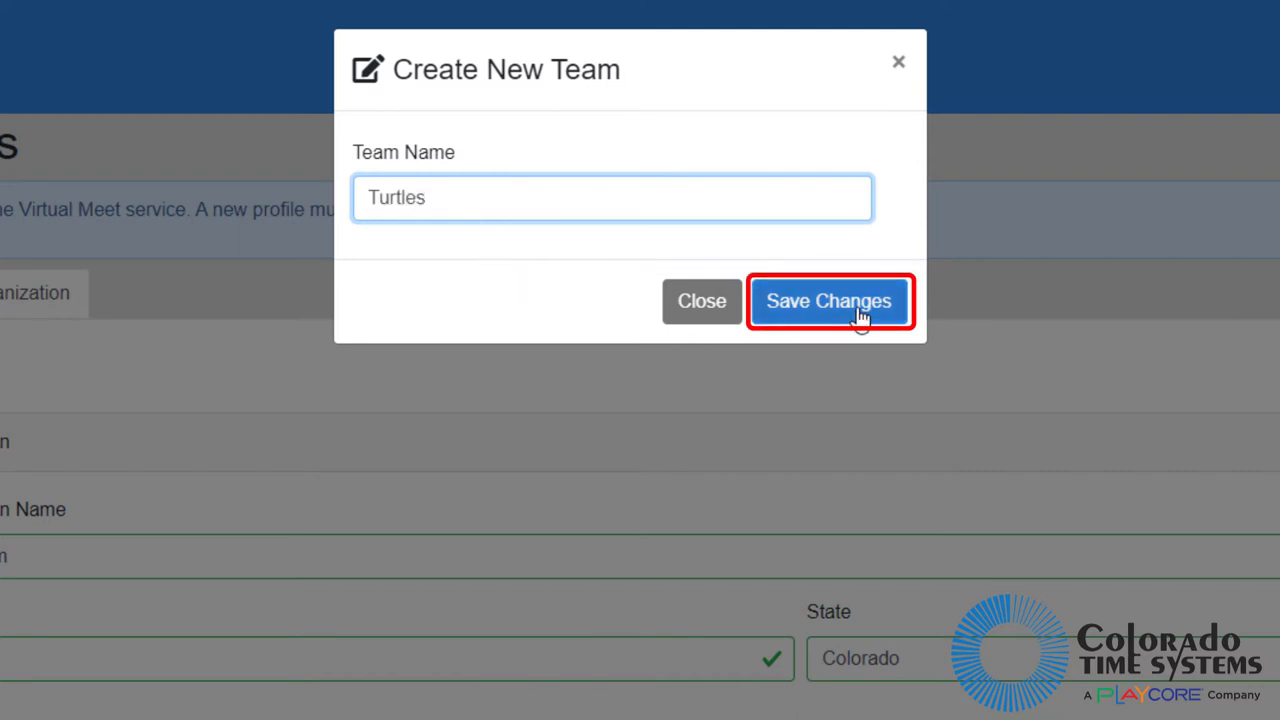
click(859, 315)
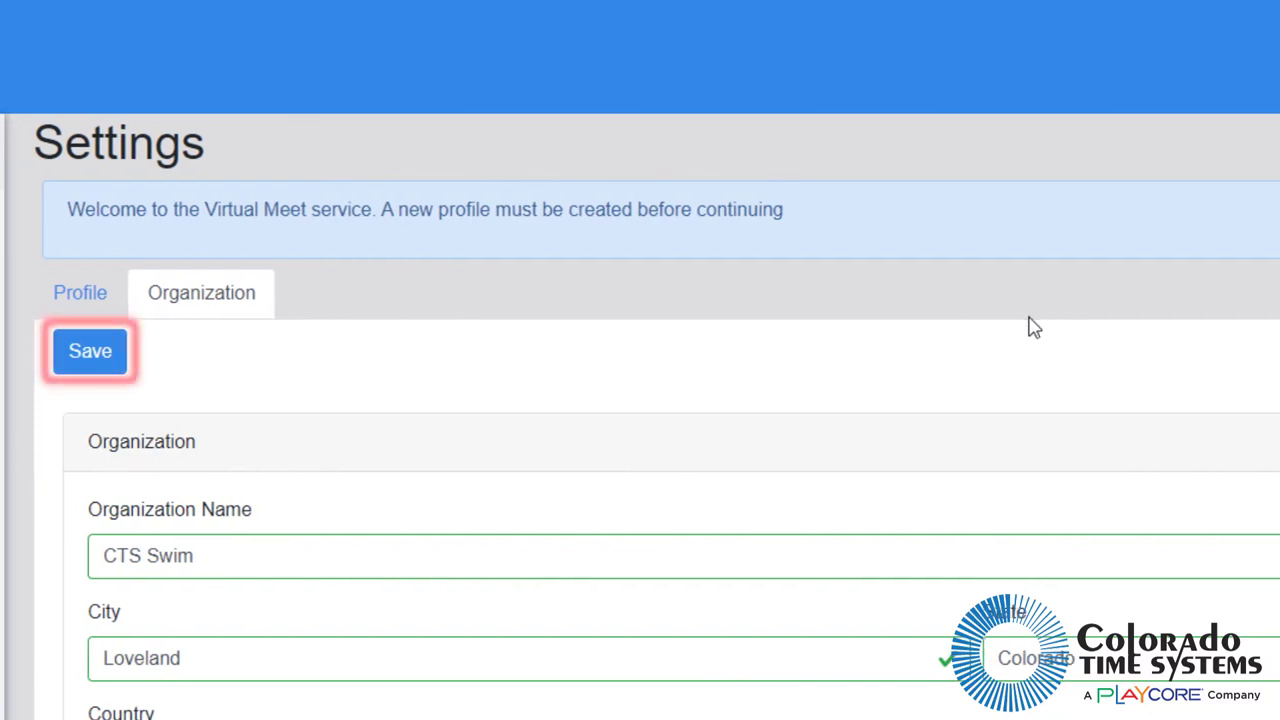
- Save the organization profile and buy meets, leaving 5 meets available on the Meets page
click(93, 360)
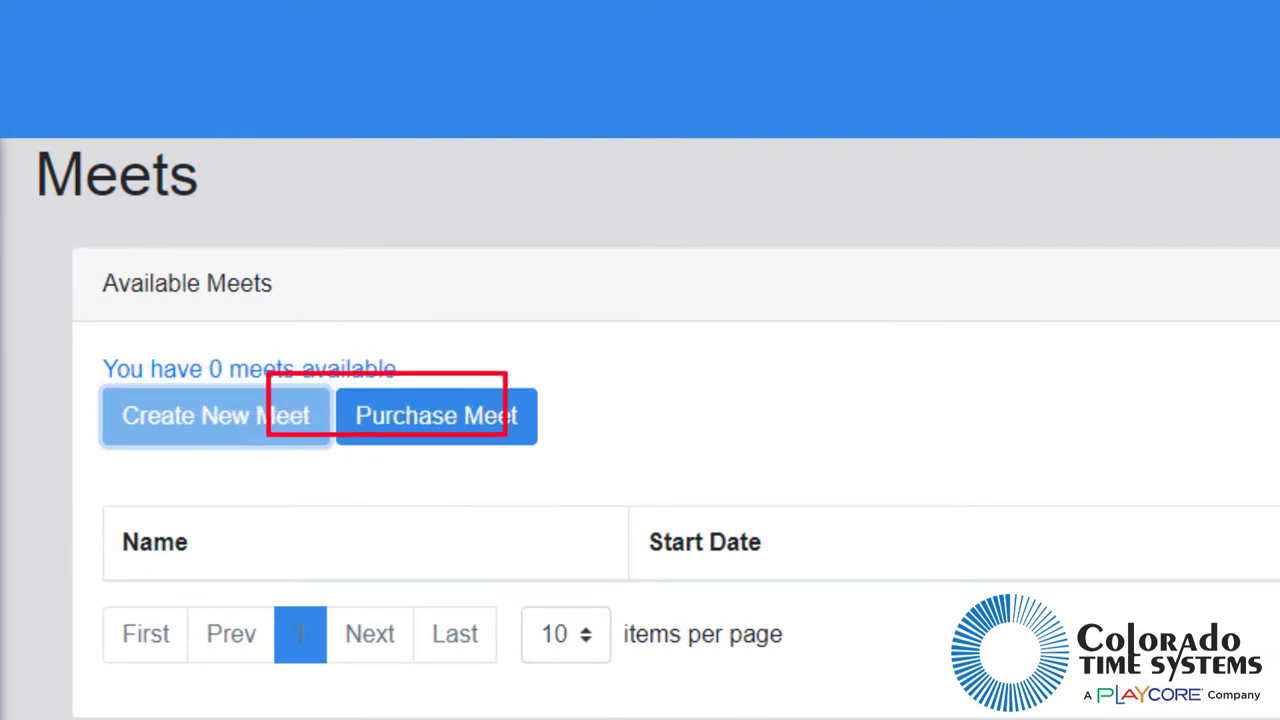
click(417, 434)
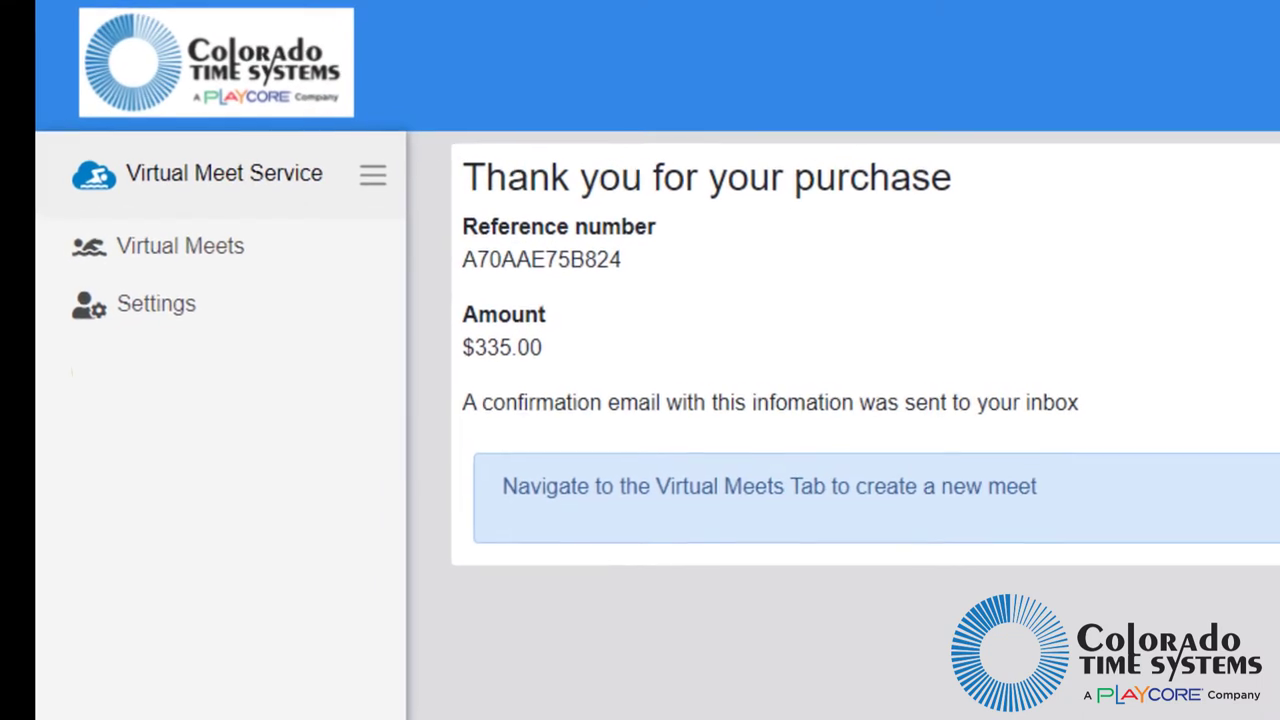
click(258, 260)
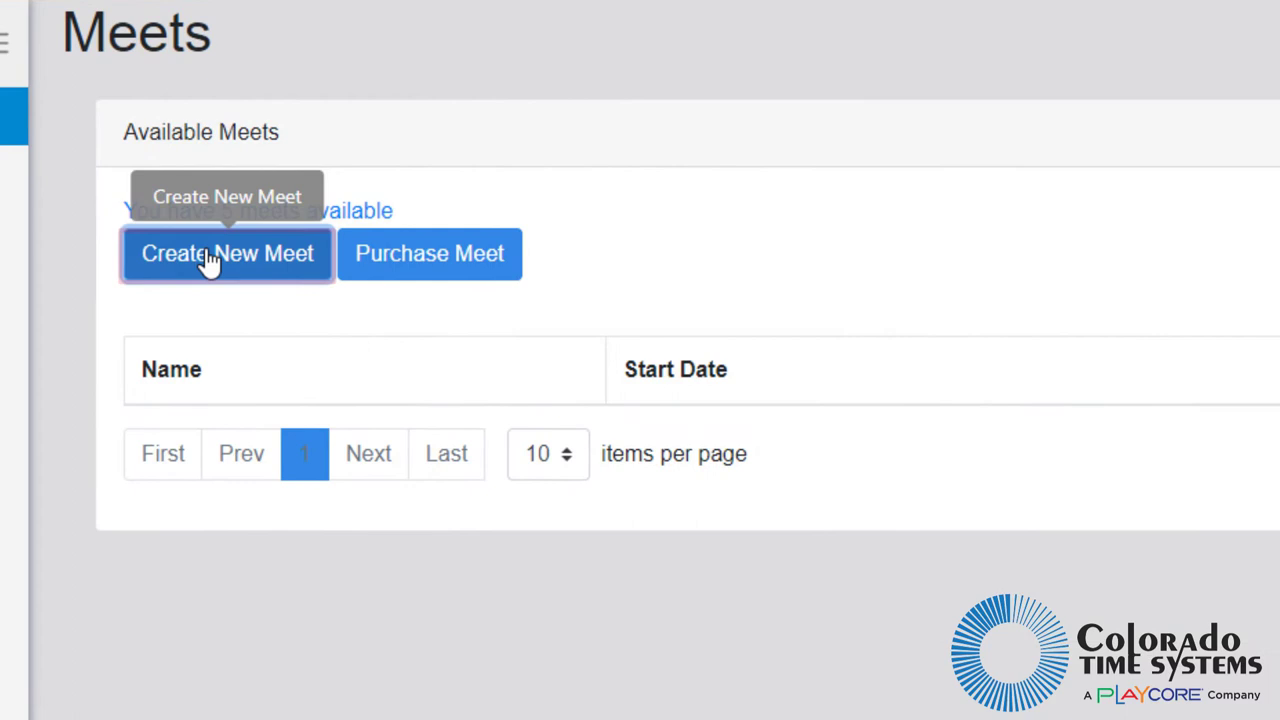
- Create a new meet dated 01/14/2021 - 01/17/2021 with Turtles as home team
click(440, 340)
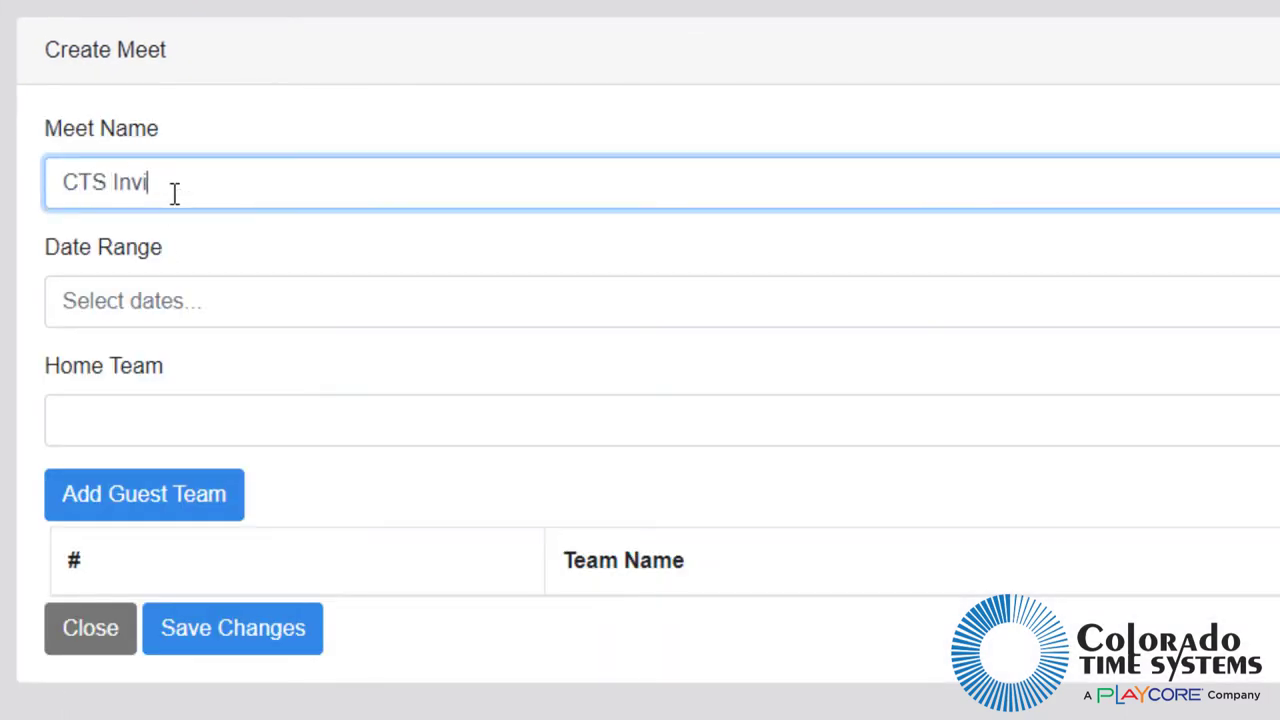
click(102, 313)
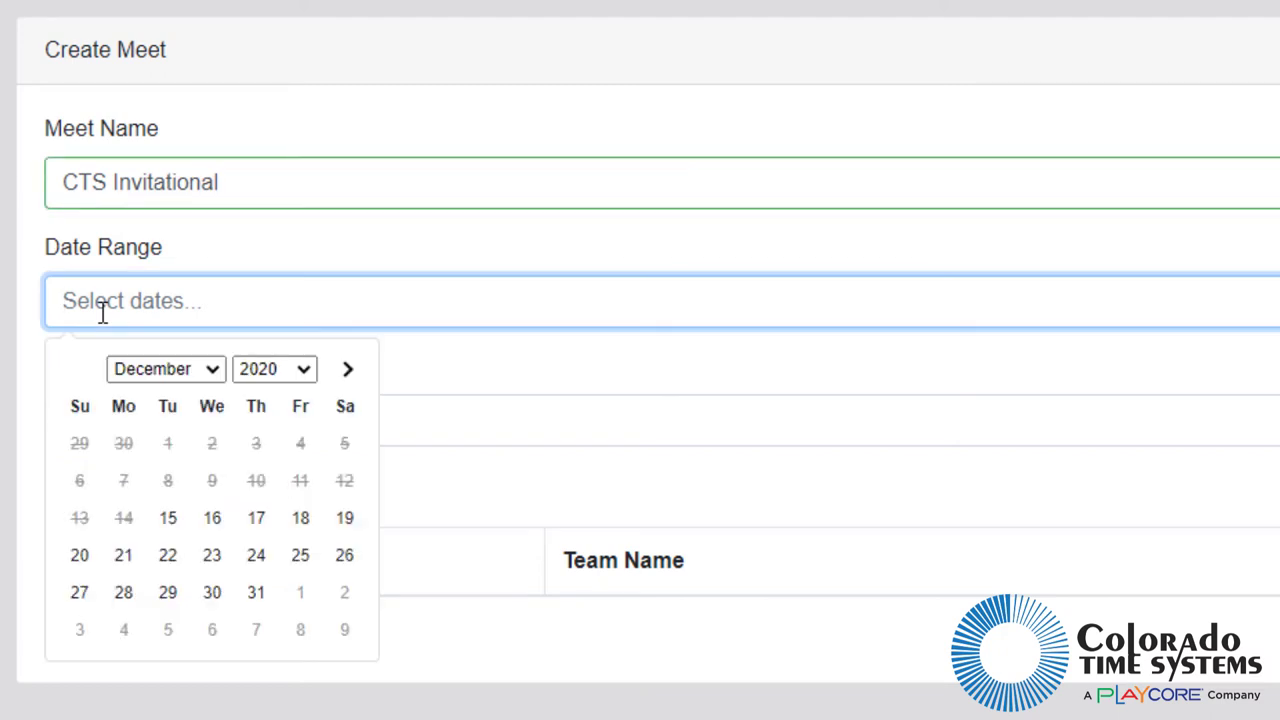
click(346, 370)
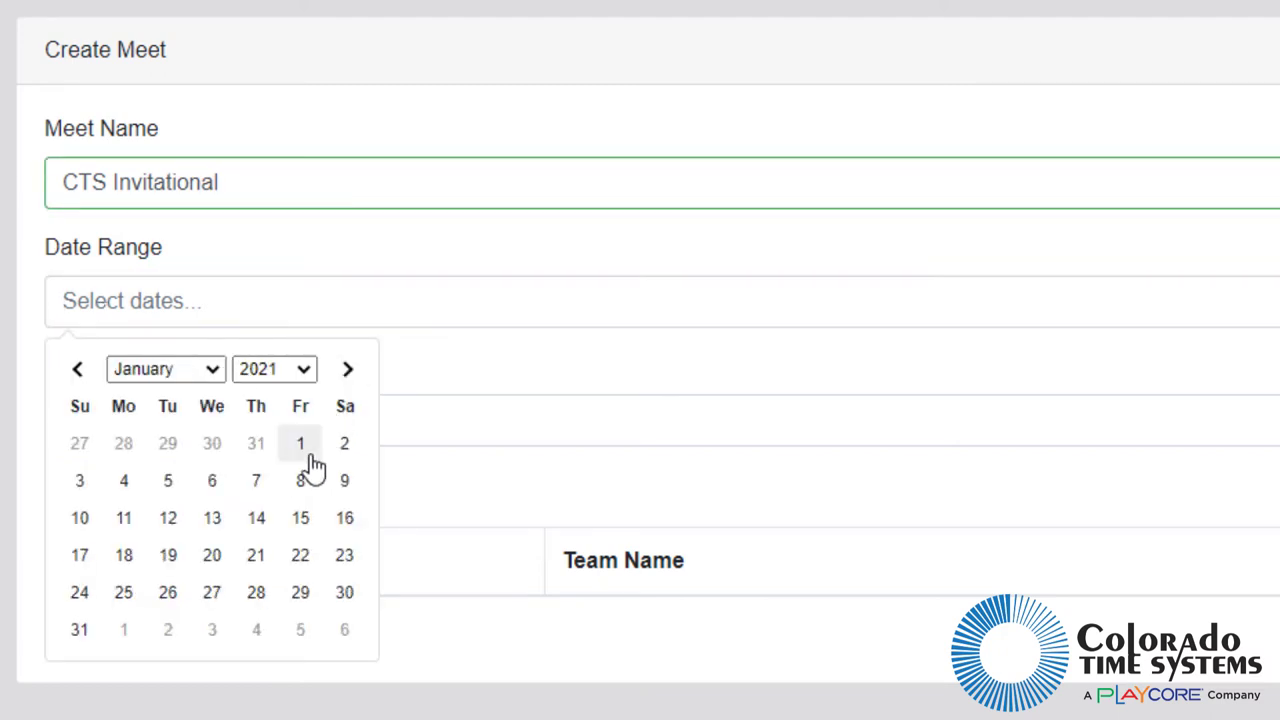
click(264, 528)
click(80, 560)
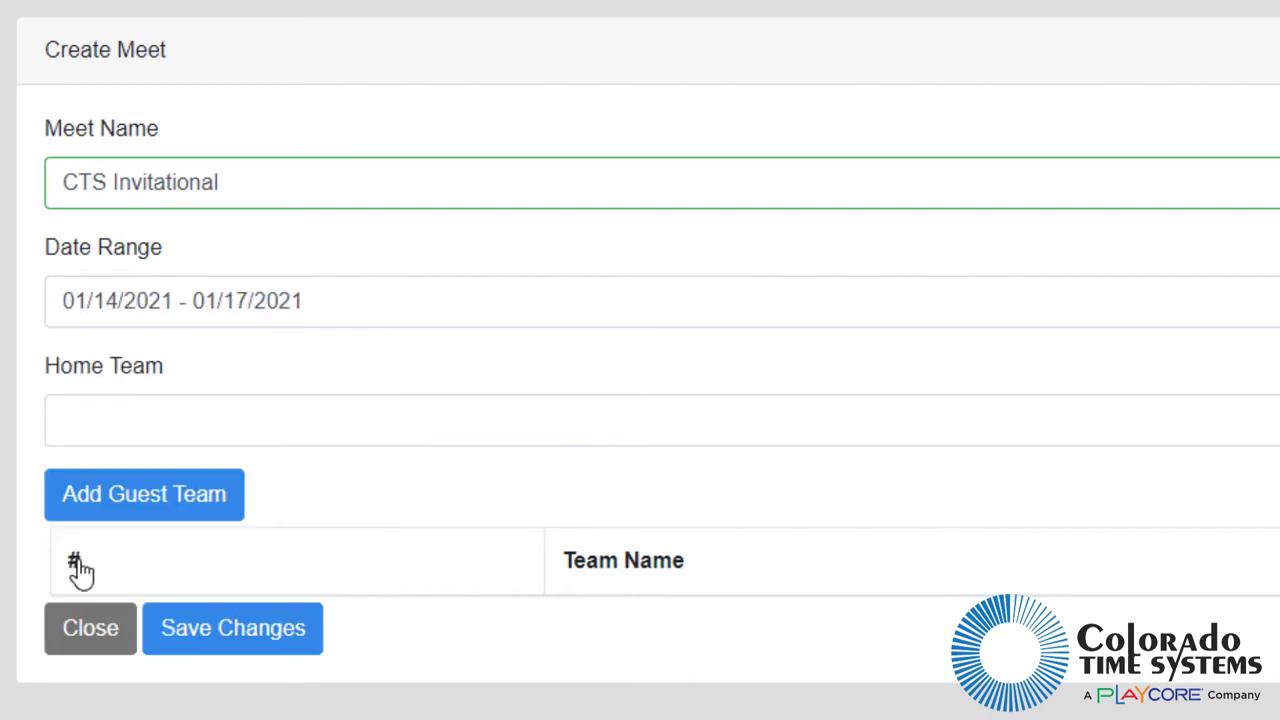
click(82, 421)
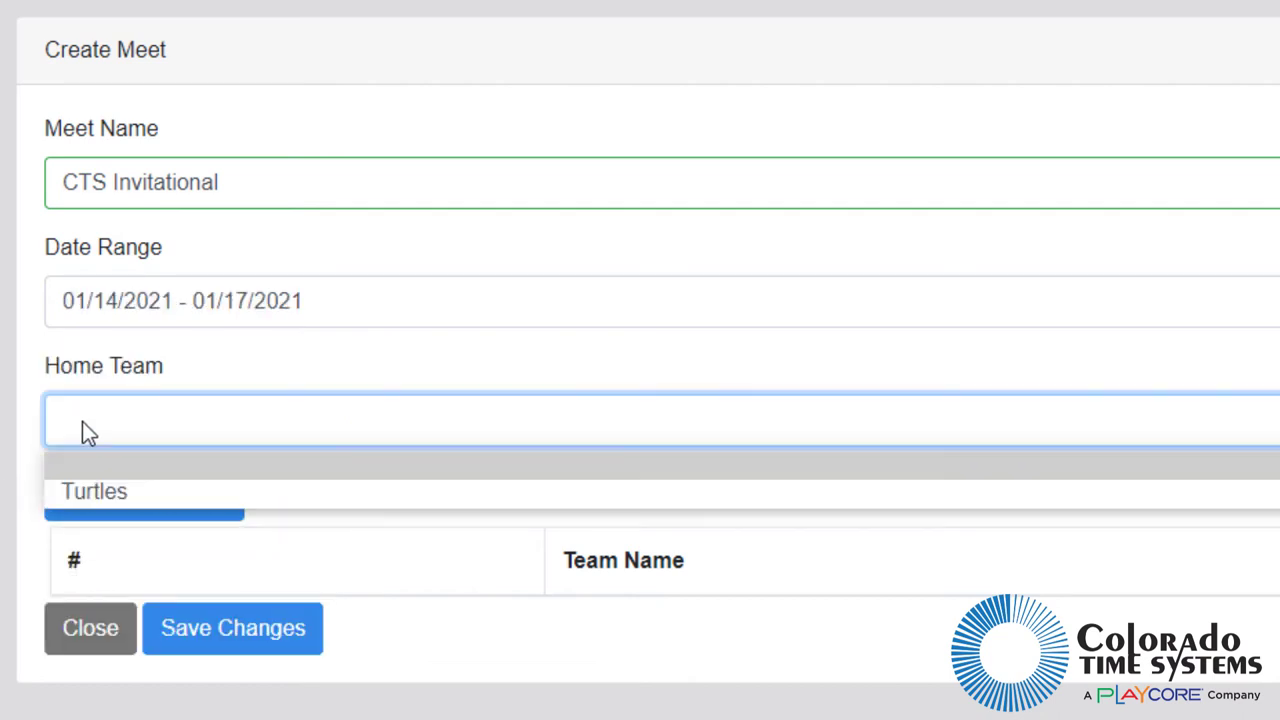
click(108, 490)
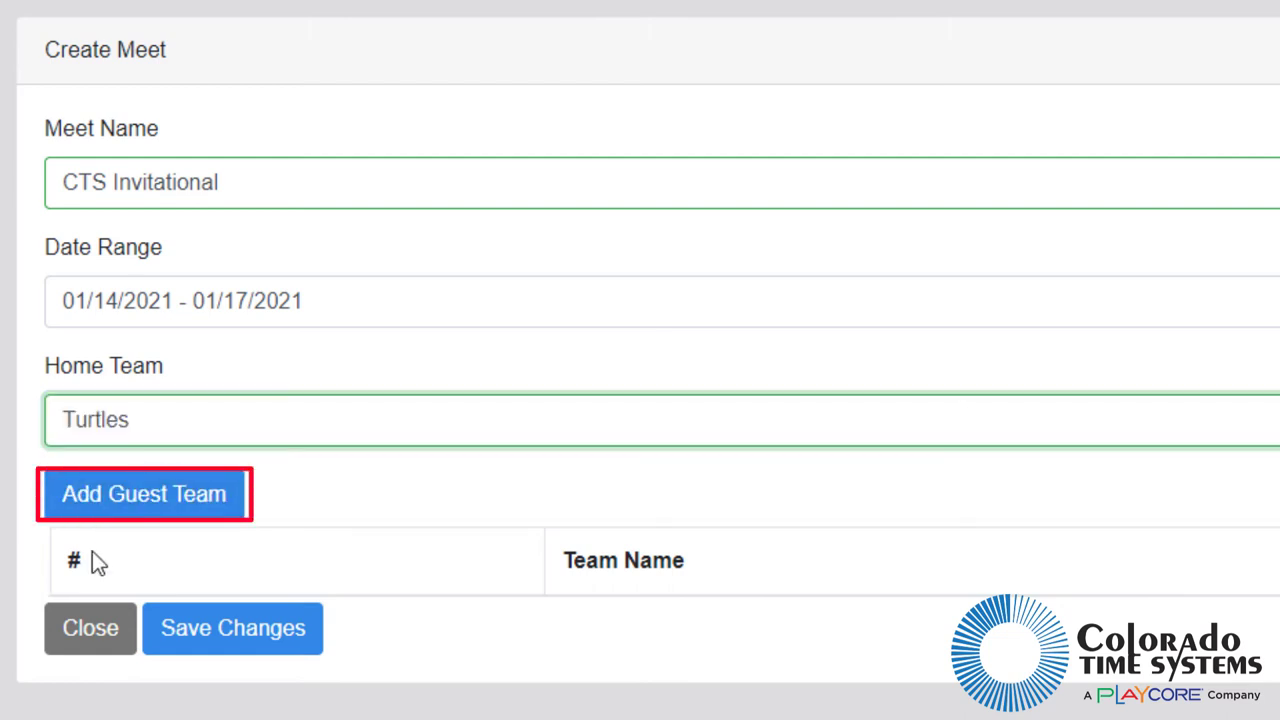
- Find the guest user, add their Sharks team as guest, and save CTS Invitational
click(124, 522)
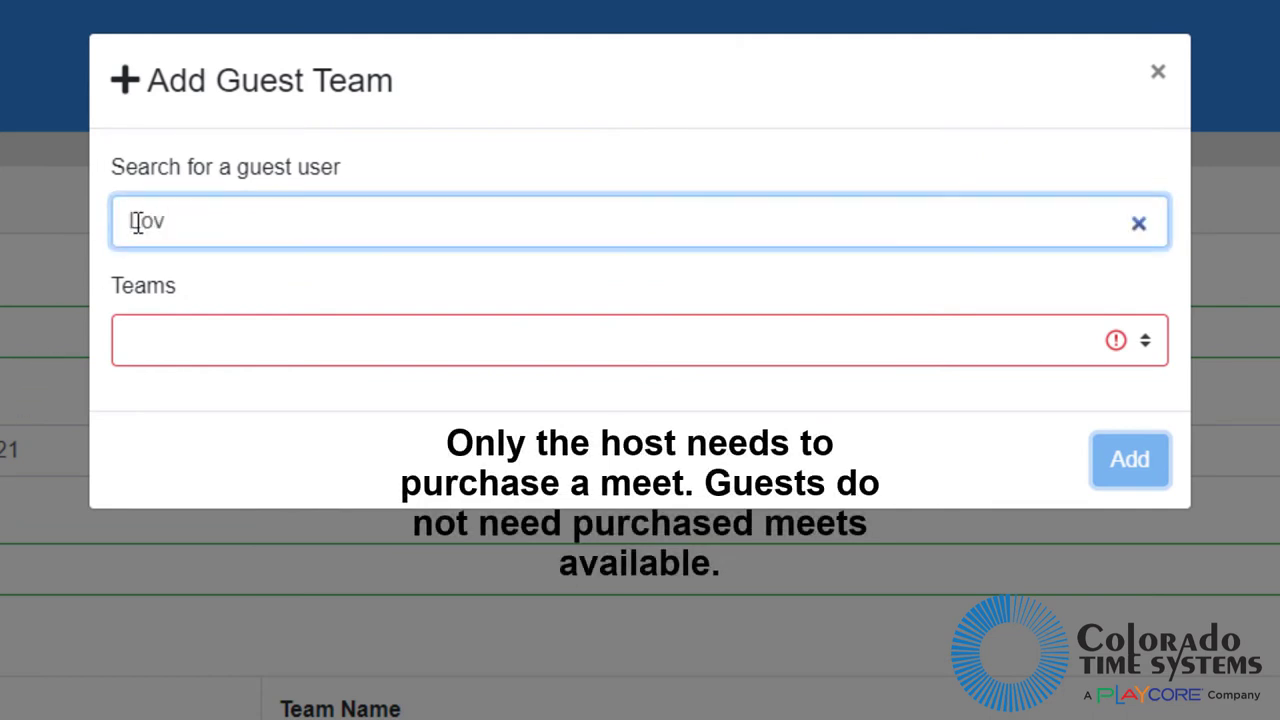
text(e)
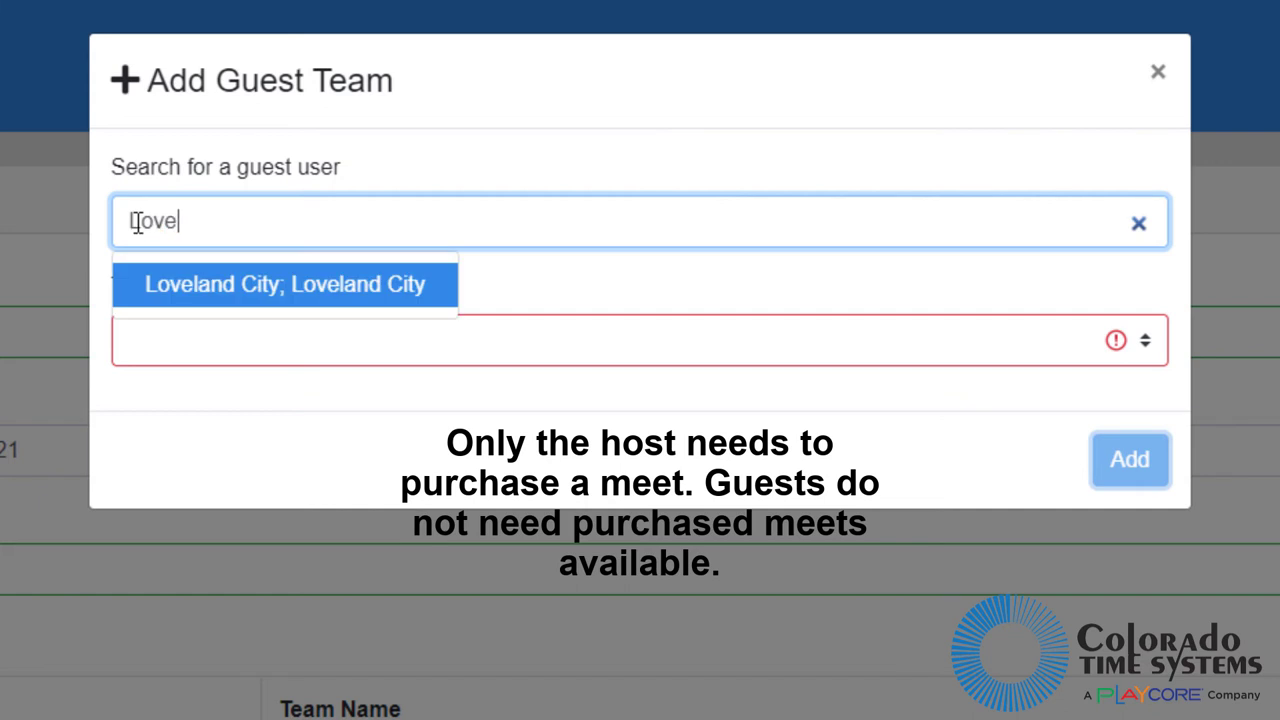
click(182, 283)
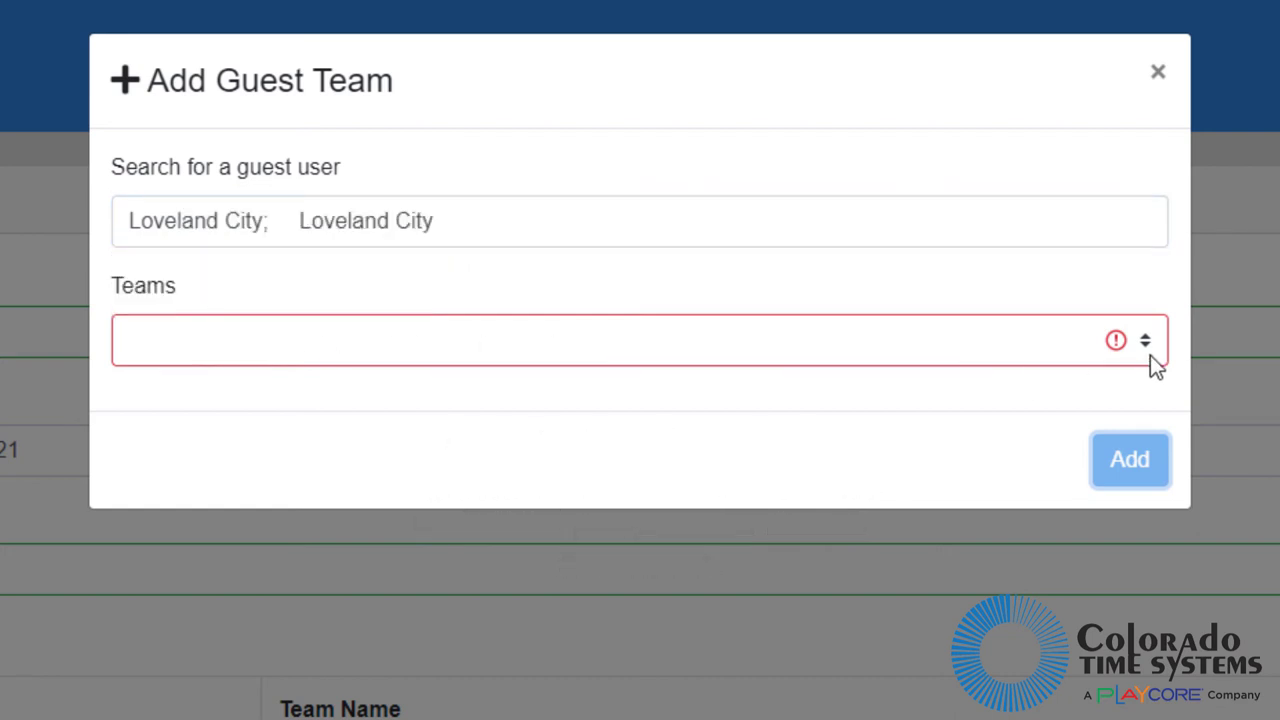
click(911, 341)
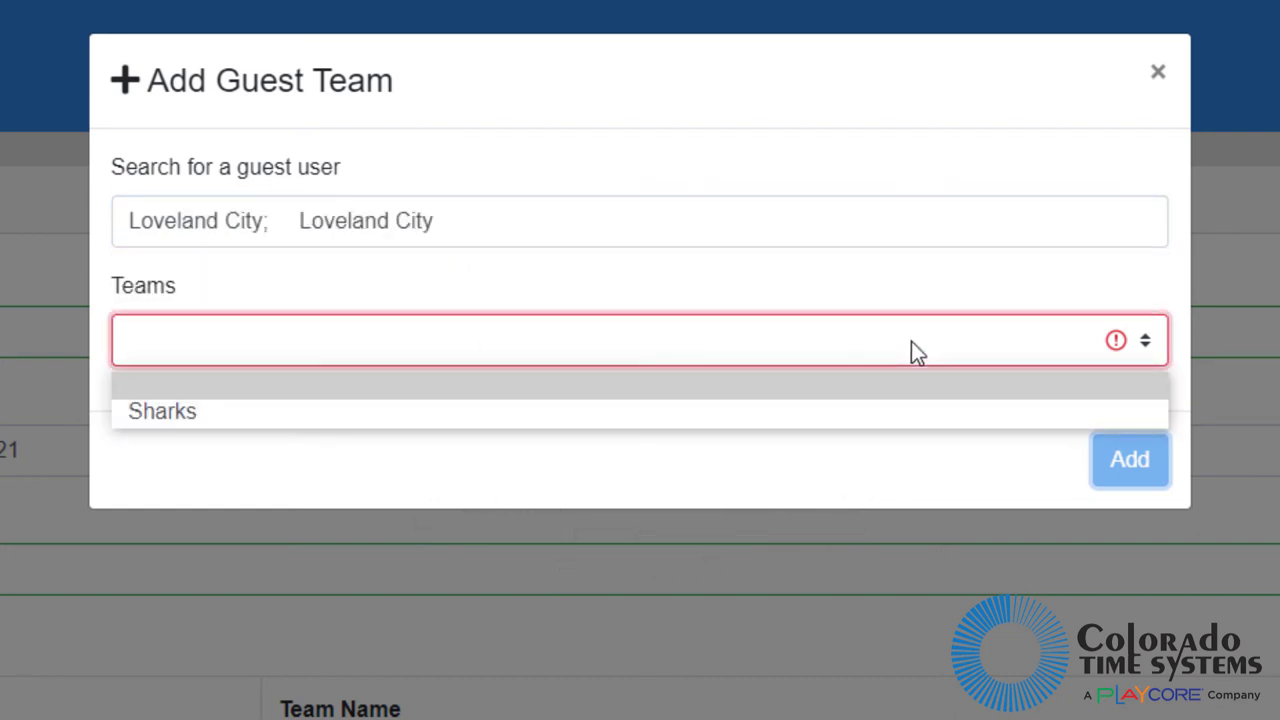
click(263, 413)
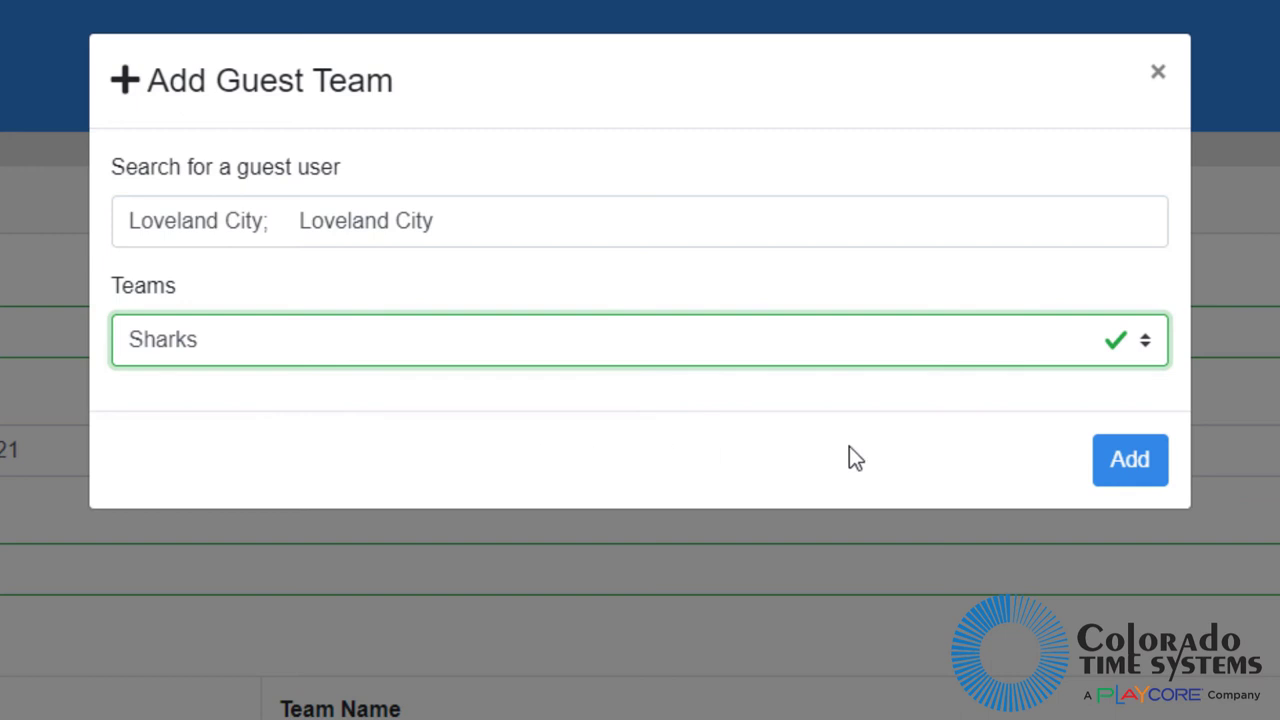
click(1140, 485)
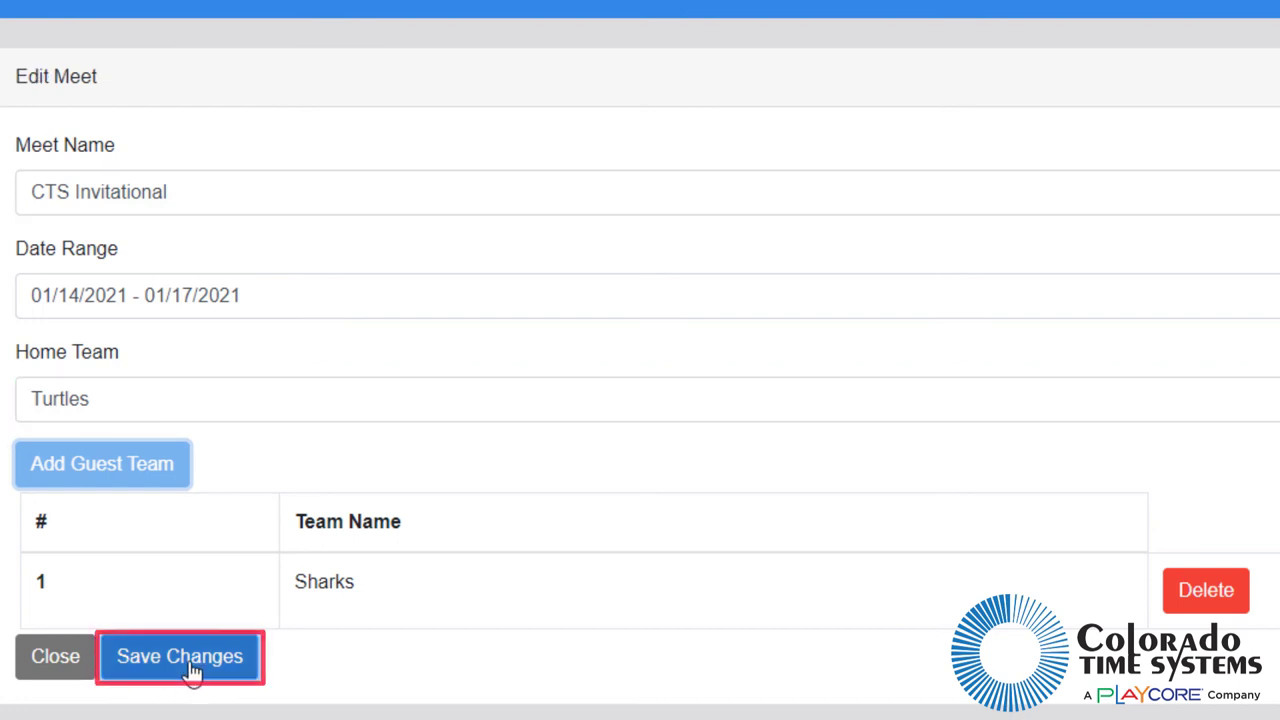
click(185, 677)
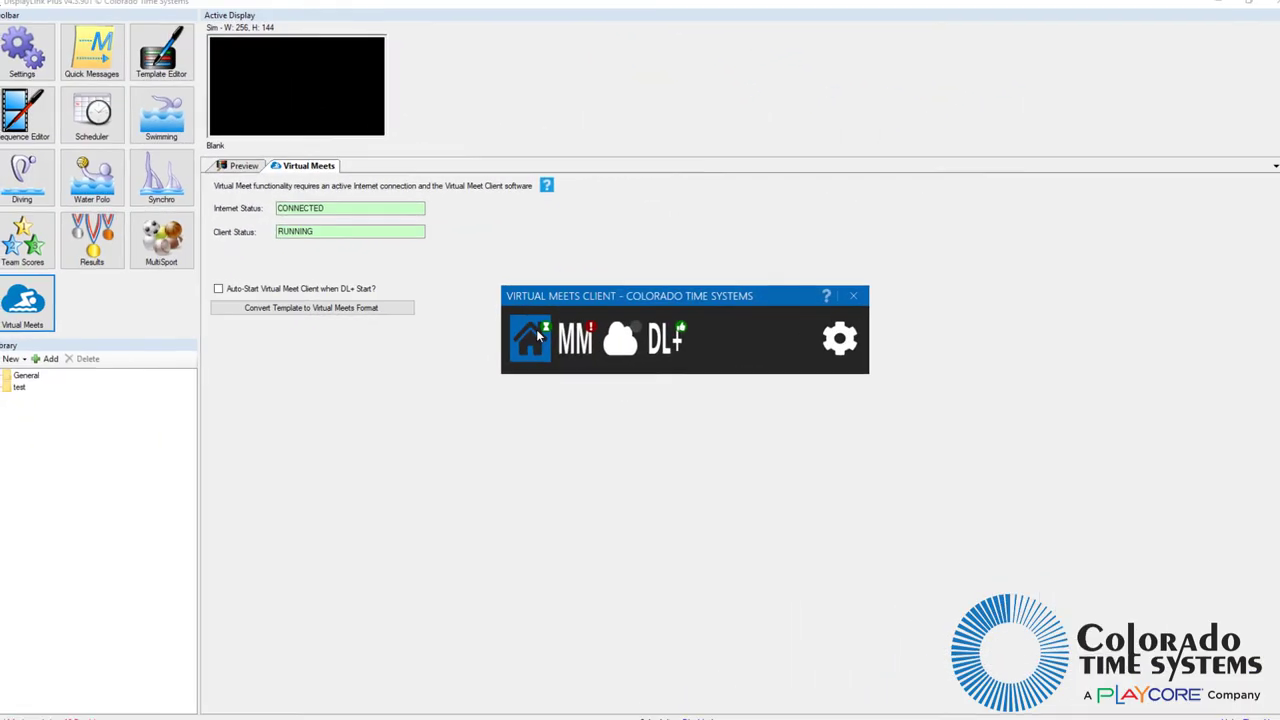
- Show the client's pool scoreboard, then open the Online Manuals support page
click(537, 330)
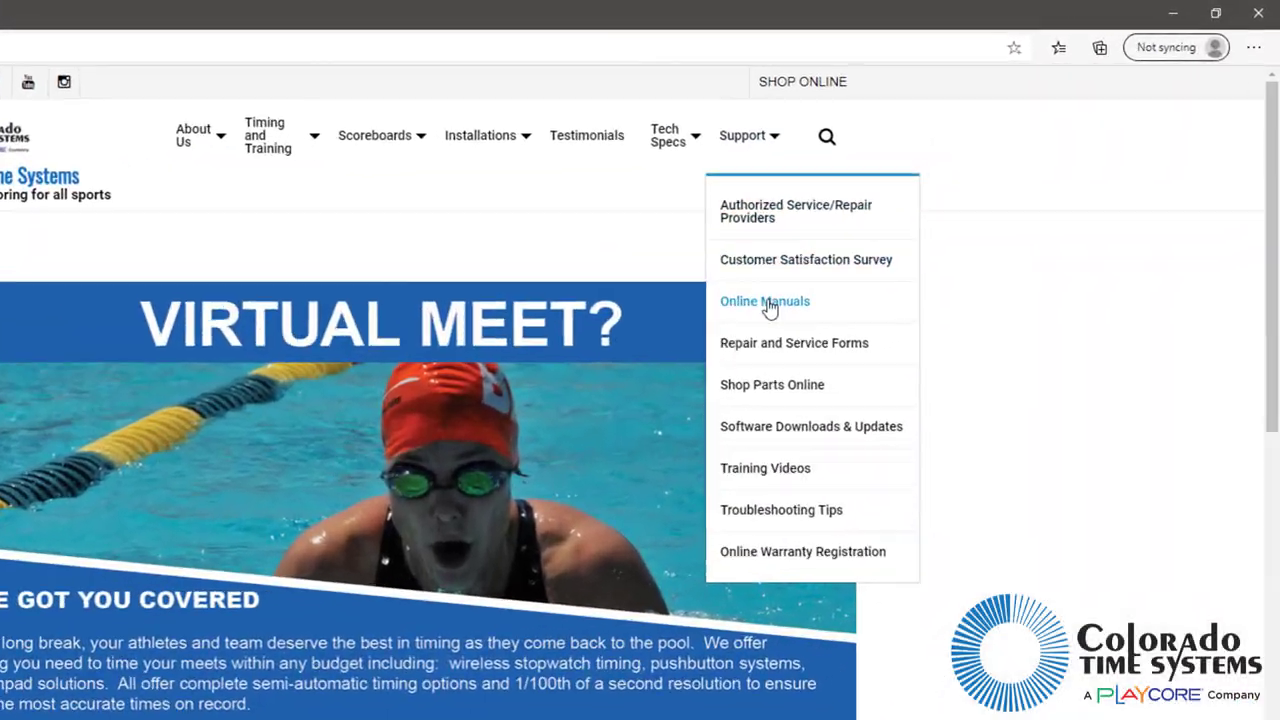
click(881, 233)
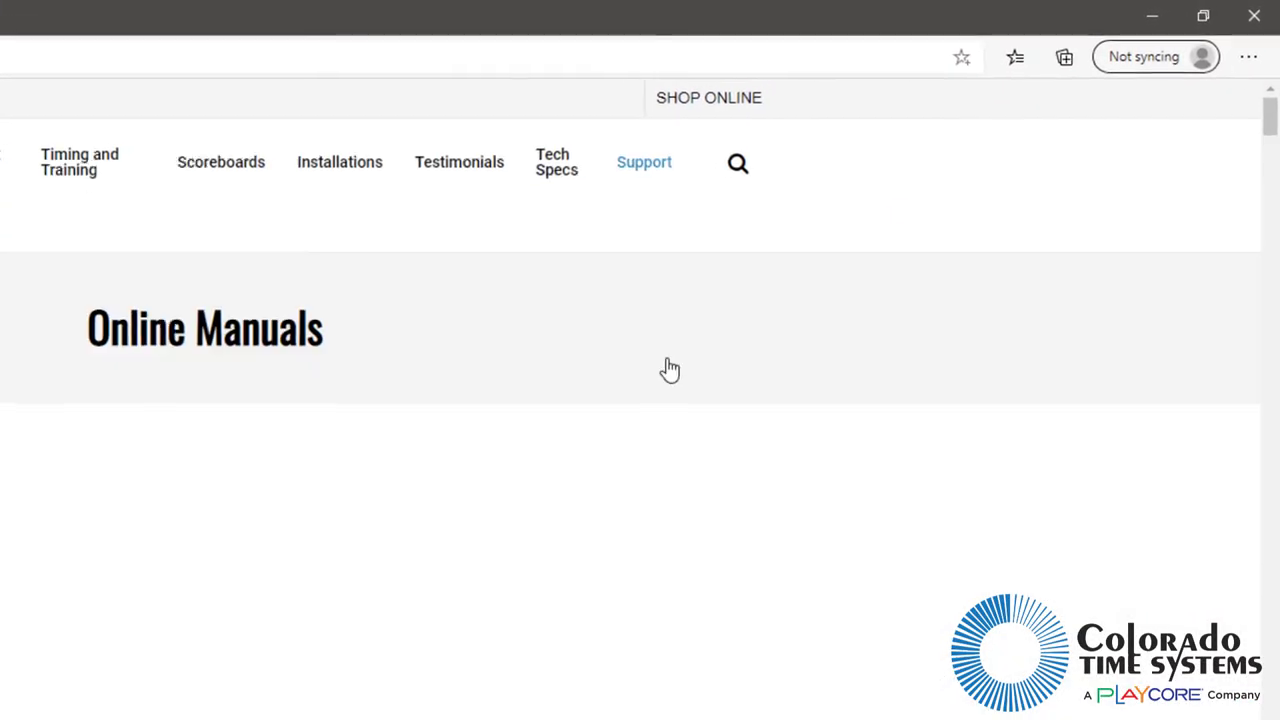